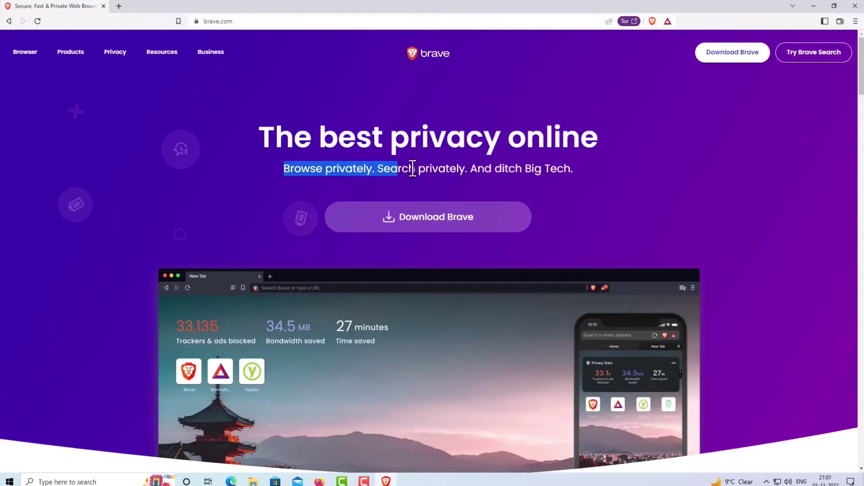
- Clear the highlighted text and read down the brave.com home page to Advanced features
click(579, 178)
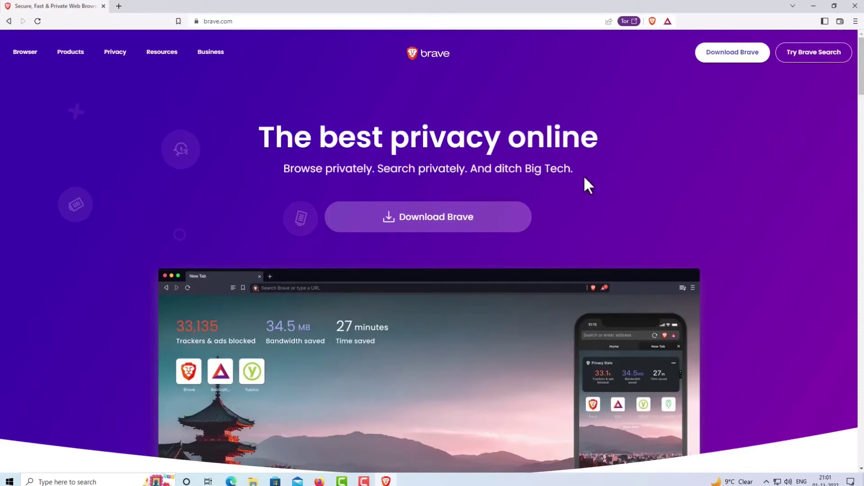
scroll(579, 179, down, 1)
scroll(578, 180, down, 1)
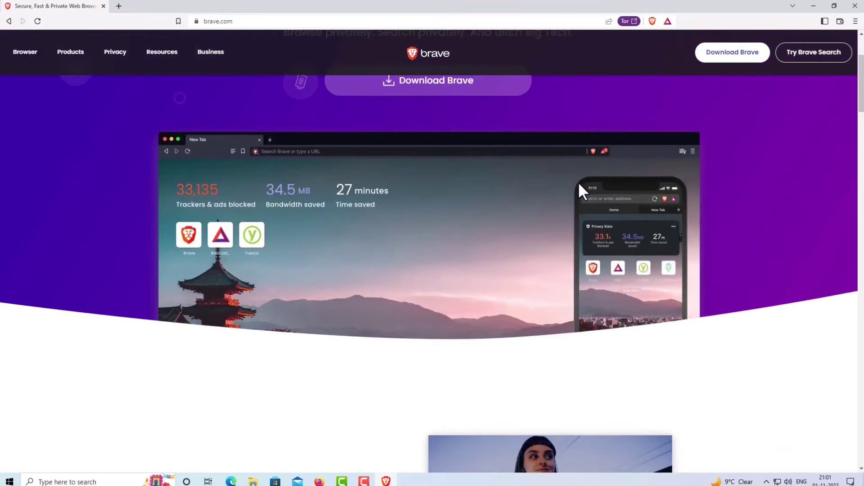
scroll(587, 201, down, 2)
scroll(604, 216, down, 1)
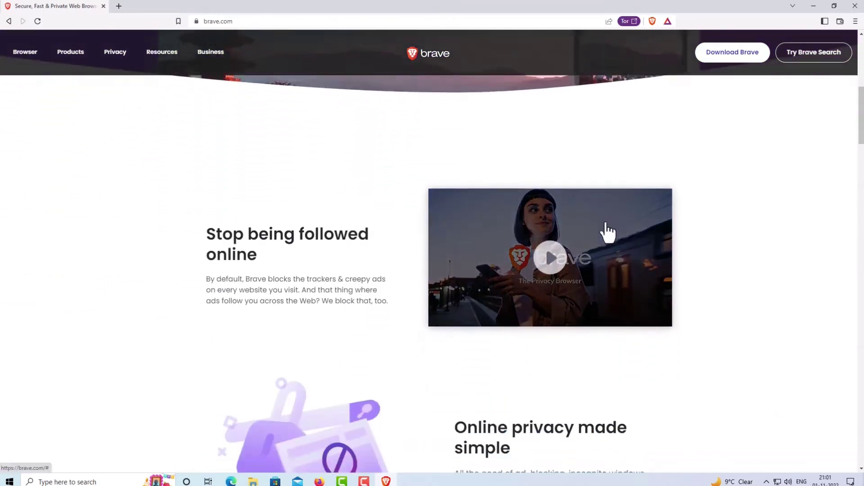
scroll(610, 233, down, 2)
scroll(611, 237, down, 1)
scroll(611, 234, down, 1)
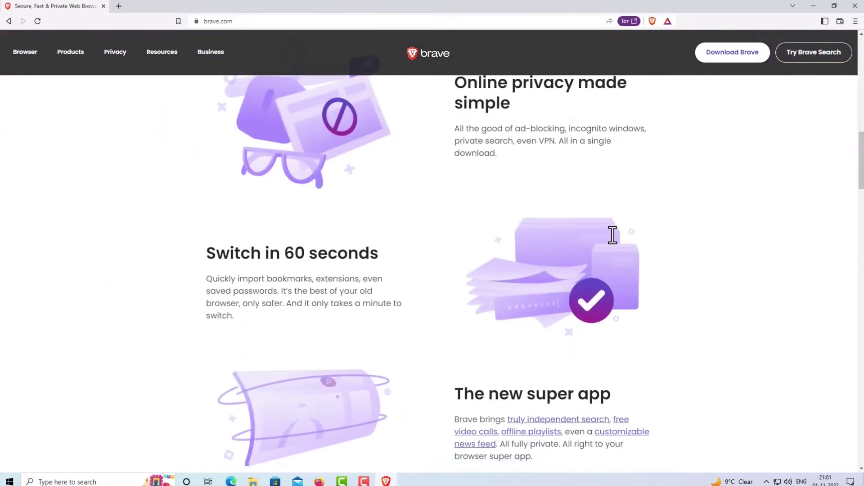
scroll(611, 236, down, 1)
scroll(612, 238, down, 1)
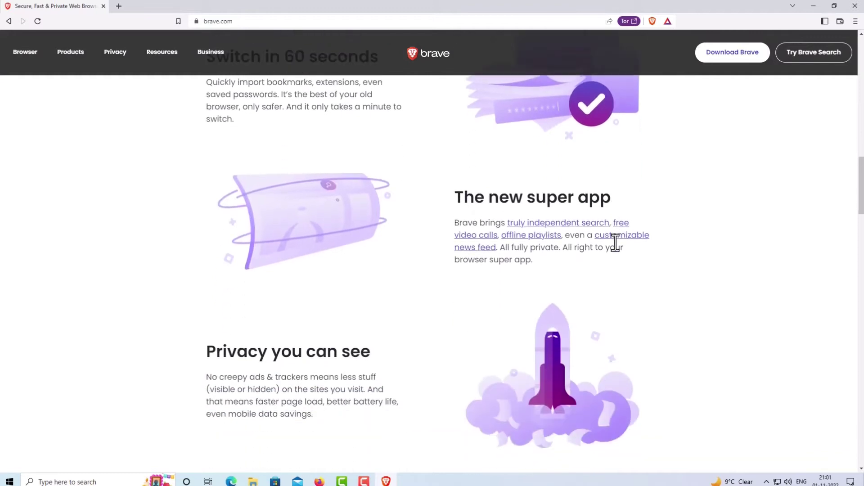
scroll(614, 241, down, 2)
scroll(619, 244, down, 1)
scroll(622, 245, down, 2)
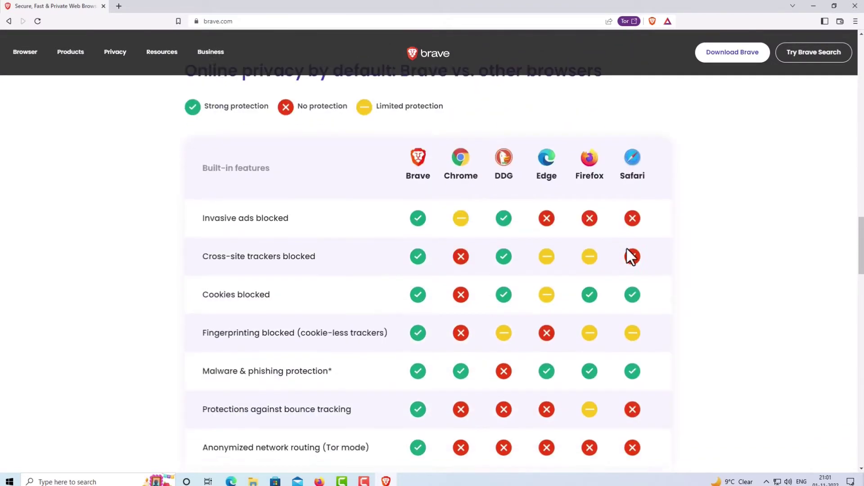
scroll(625, 249, down, 1)
scroll(628, 251, down, 2)
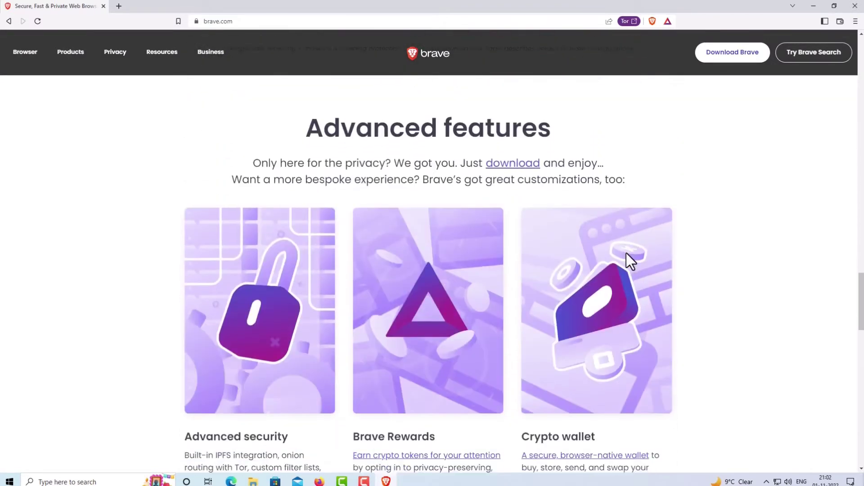
scroll(628, 255, down, 1)
scroll(630, 259, down, 2)
scroll(631, 260, down, 1)
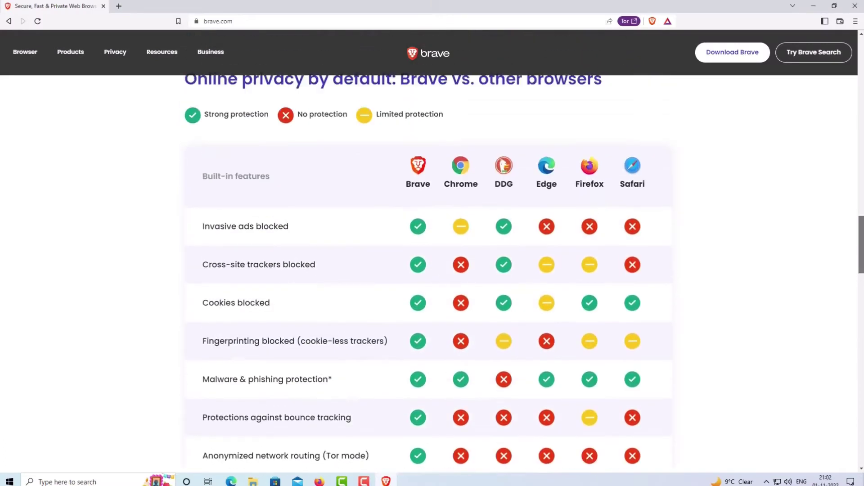
drag(861, 196, 862, 84)
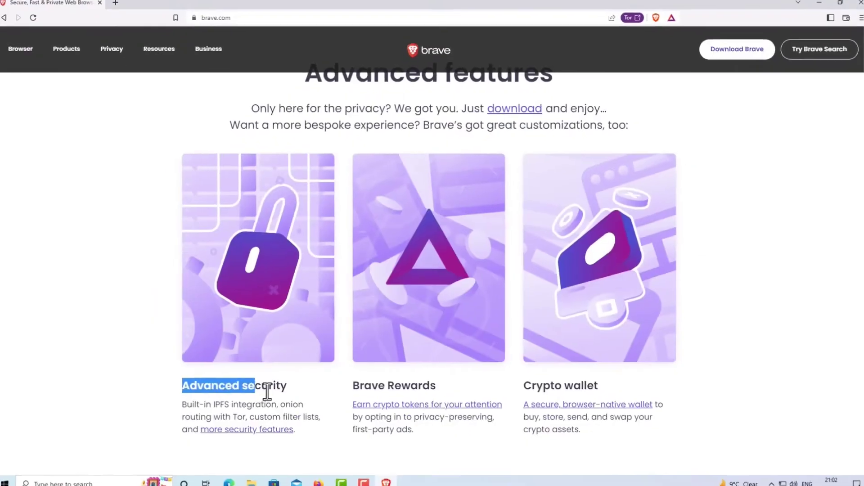
- Highlight the Advanced security and Crypto wallet card headings, then the whole Rewards paragraph while reading
drag(185, 385, 291, 388)
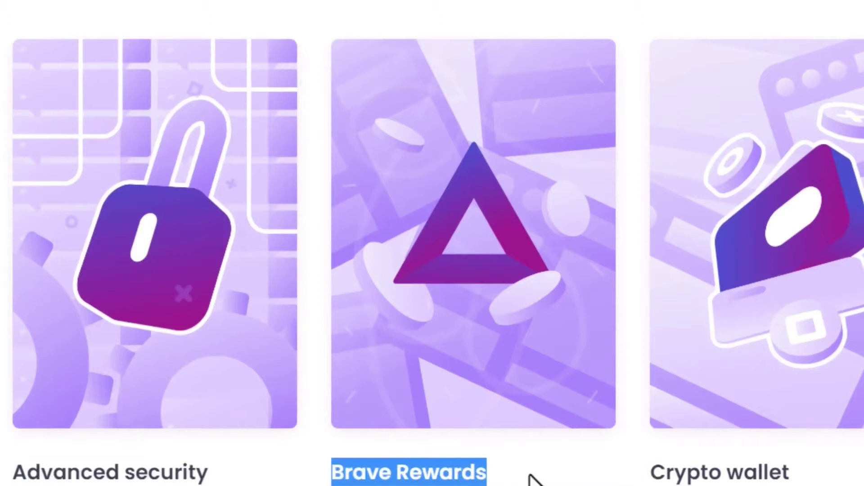
drag(645, 476, 844, 473)
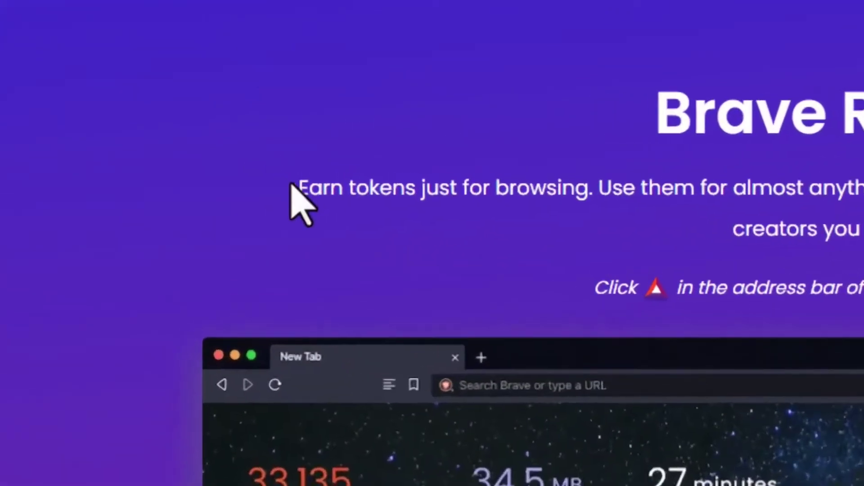
drag(225, 164, 309, 164)
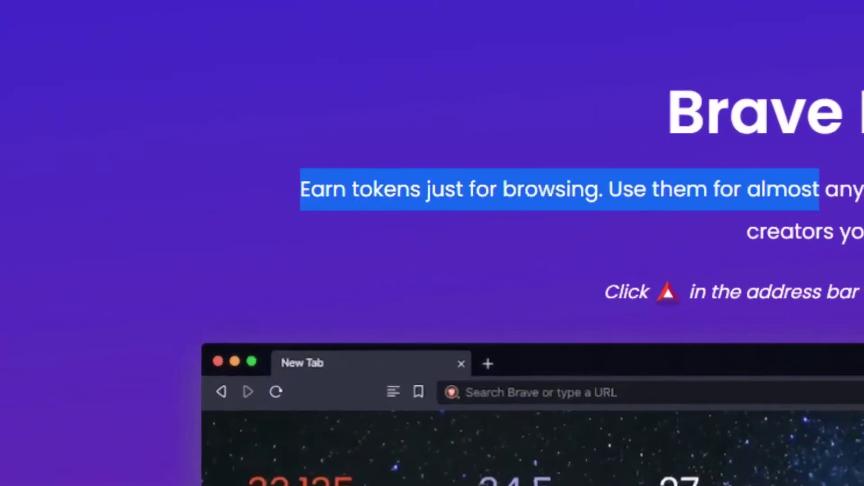
drag(819, 189, 790, 228)
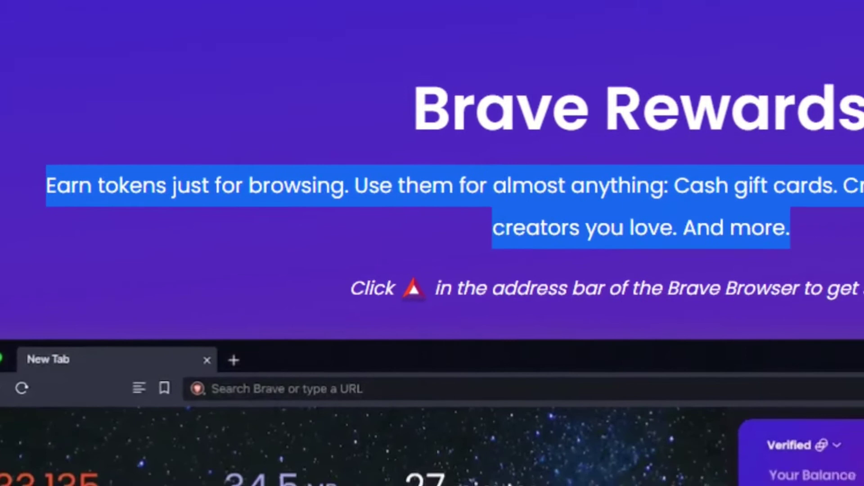
click(426, 230)
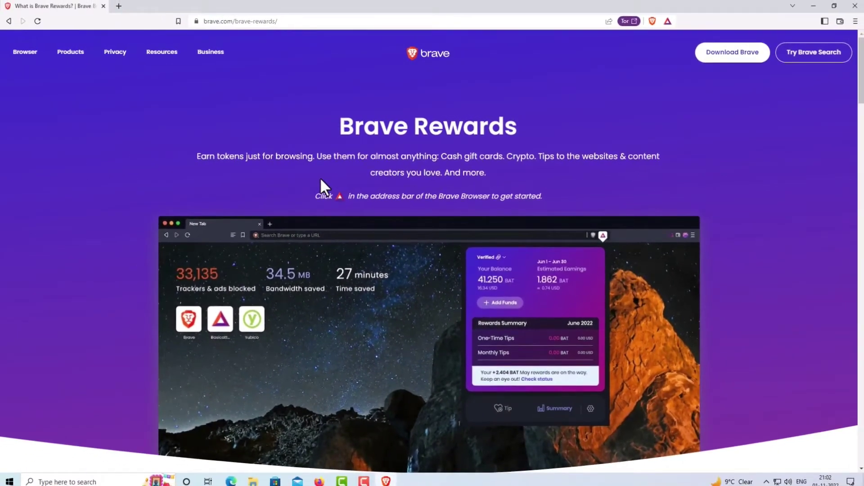
scroll(320, 178, down, 1)
scroll(321, 181, down, 1)
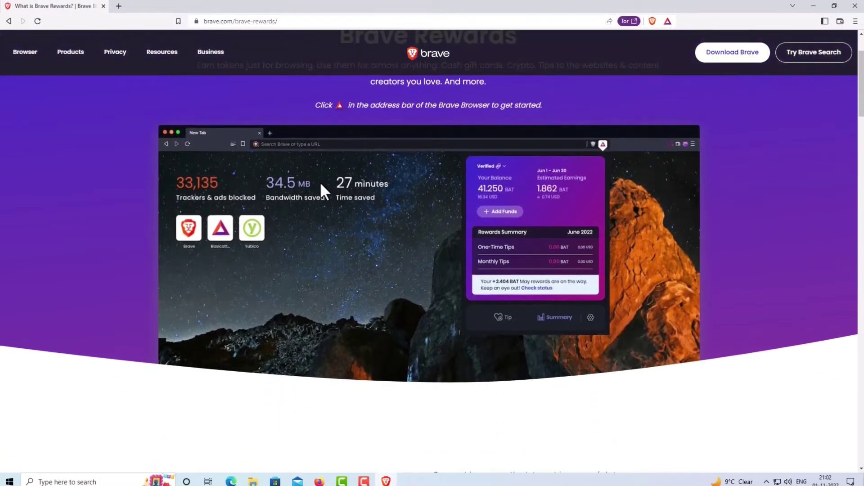
scroll(320, 181, down, 1)
scroll(320, 183, down, 1)
scroll(321, 185, down, 1)
scroll(320, 189, down, 1)
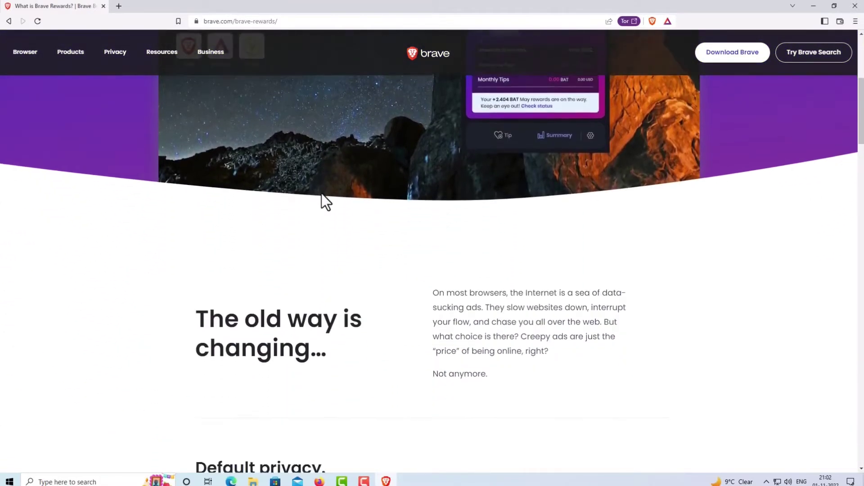
scroll(322, 194, down, 1)
scroll(321, 196, down, 1)
scroll(322, 198, down, 1)
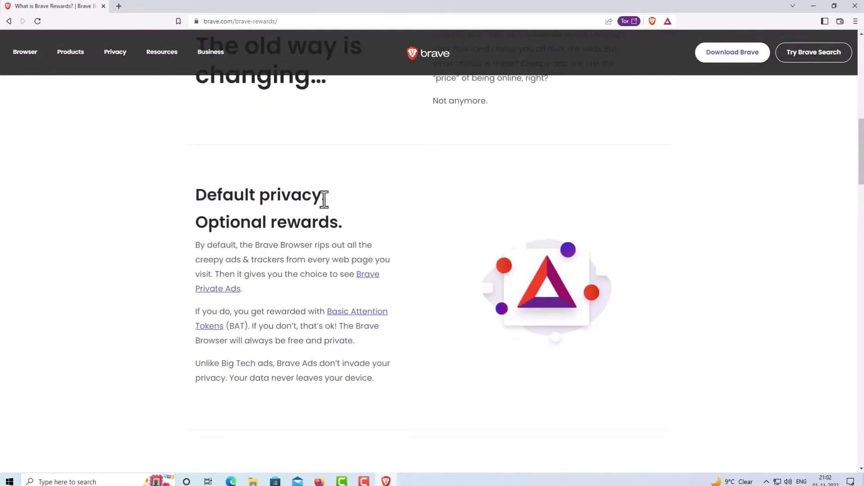
scroll(325, 203, down, 2)
scroll(330, 213, down, 1)
scroll(330, 217, down, 1)
scroll(330, 219, down, 3)
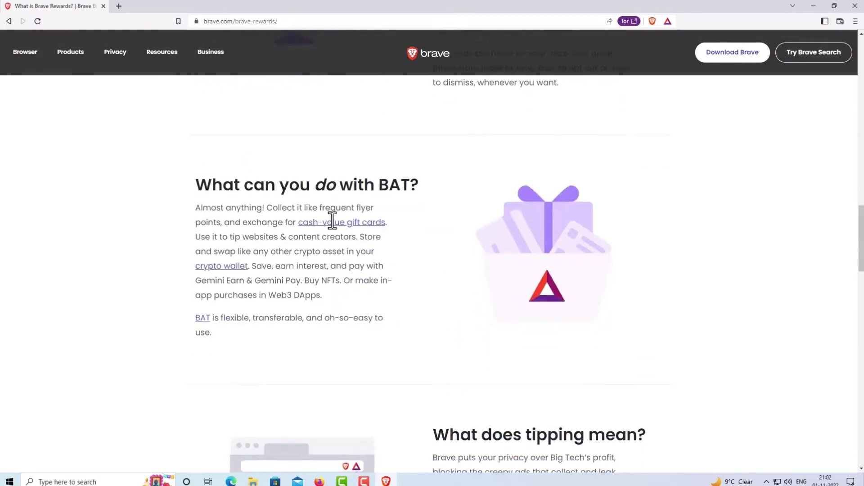
scroll(330, 220, down, 1)
scroll(317, 203, up, 1)
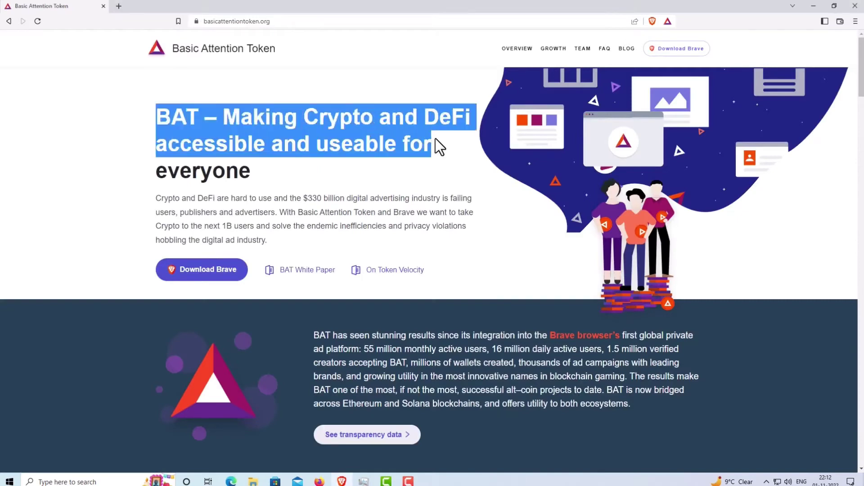
- Clear the headline highlight on basicattentiontoken.org before moving to the BAT/USDT chart
click(331, 172)
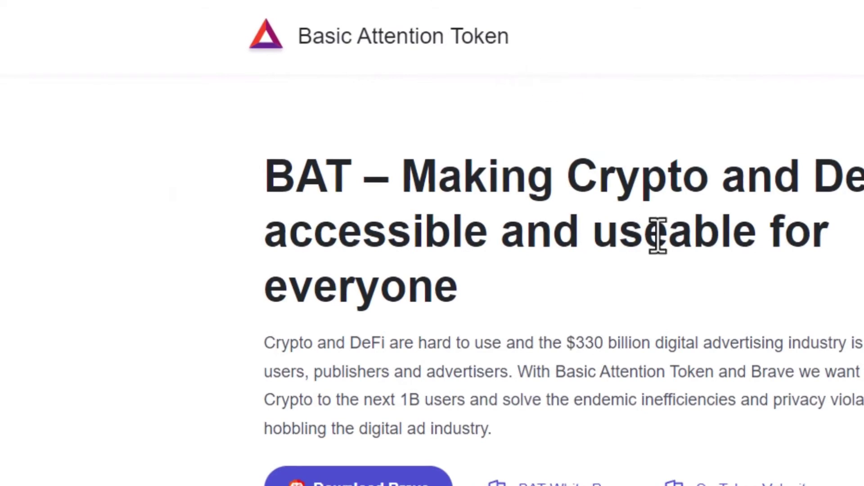
scroll(737, 336, down, 10)
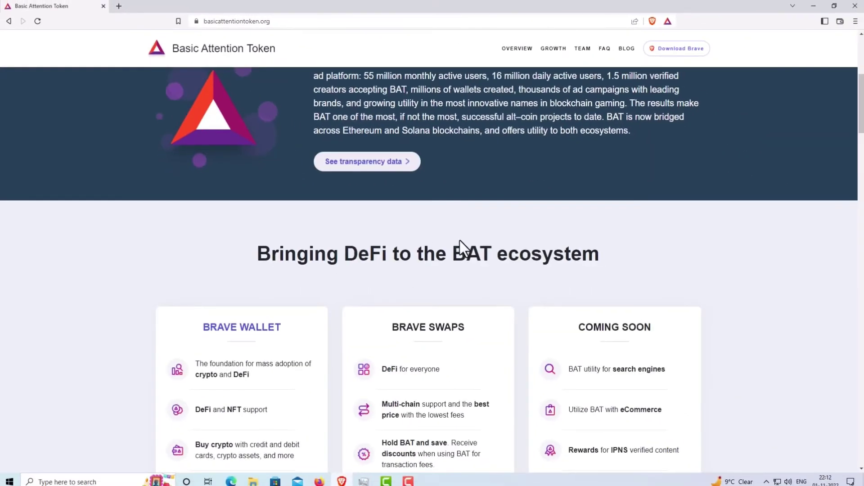
scroll(696, 250, down, 2)
scroll(715, 227, down, 2)
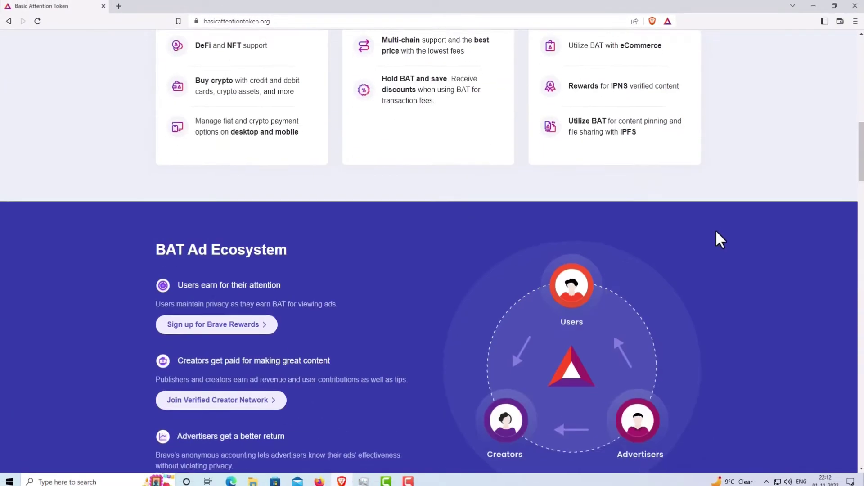
scroll(715, 230, down, 2)
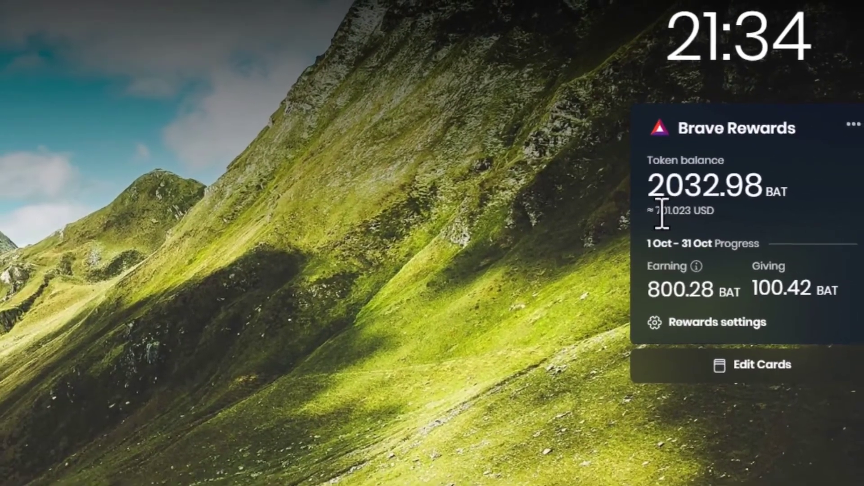
- Highlight the token balance USD value and the 800.28 BAT earnings and 100.42 BAT giving figures
drag(660, 216, 709, 215)
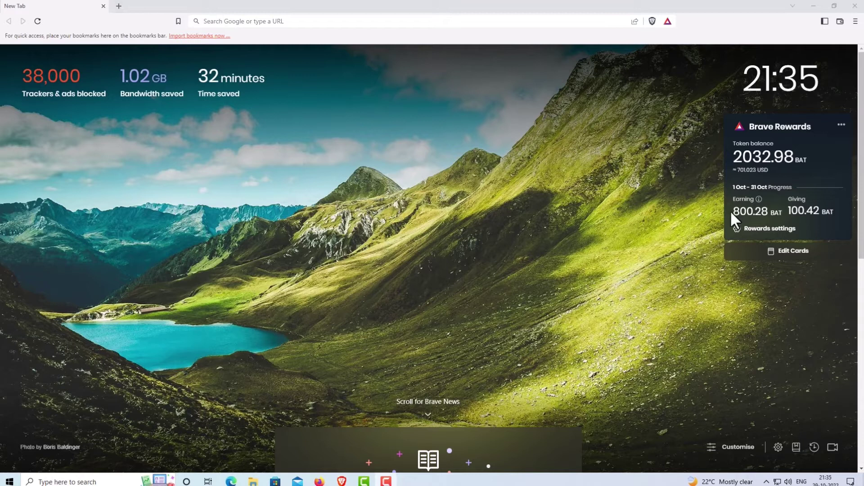
drag(730, 210, 787, 213)
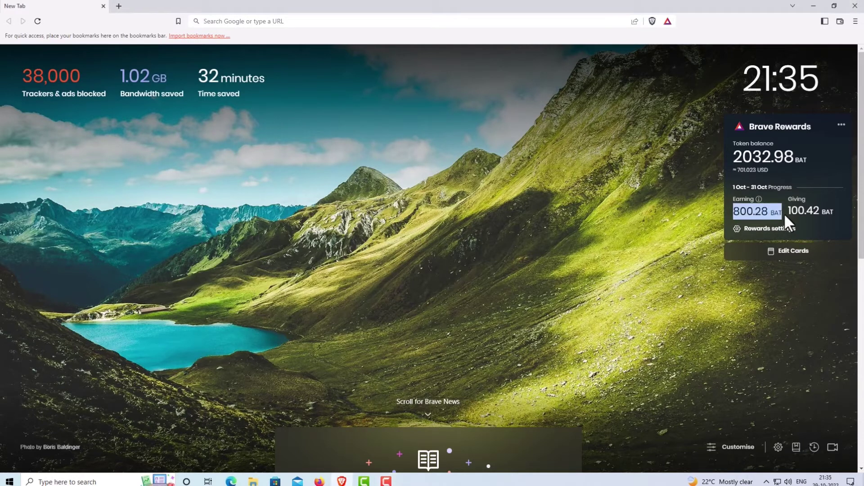
click(651, 252)
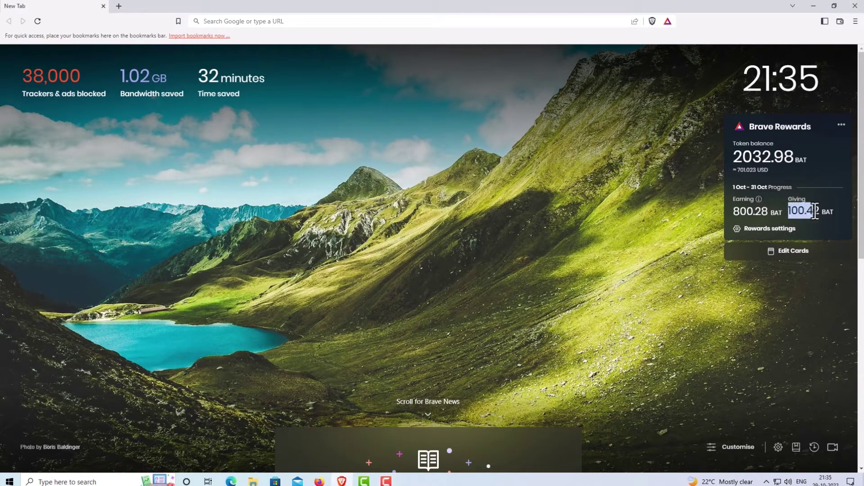
click(615, 218)
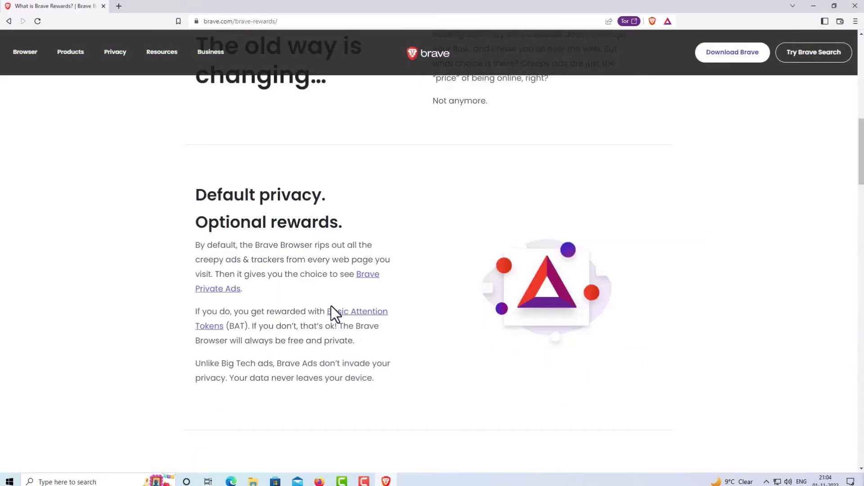
- Highlight the By default paragraph and the sentence 'If you don't, that's ok!' while reading
mouse_move(196, 245)
mouse_down()
mouse_move(373, 248)
mouse_move(391, 265)
mouse_move(390, 284)
mouse_up()
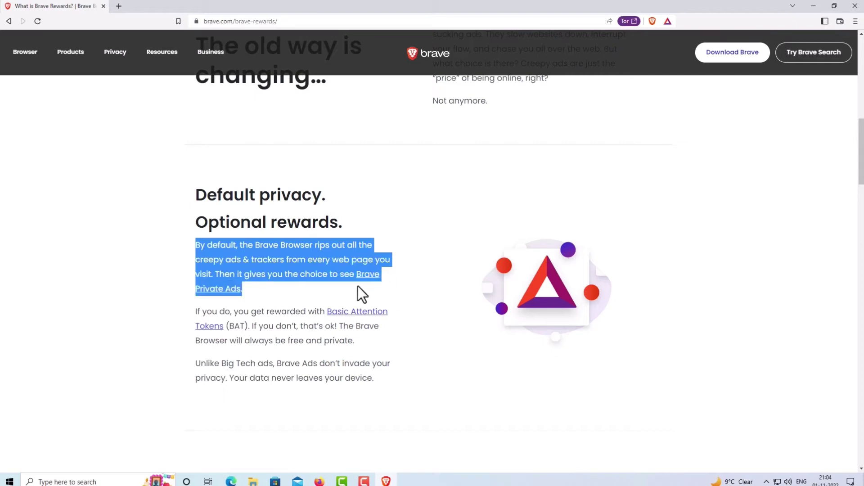
click(137, 349)
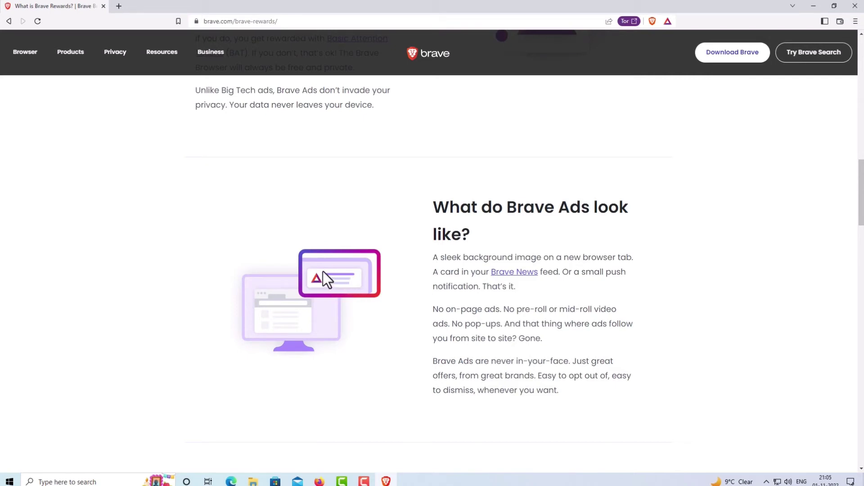
scroll(324, 272, up, 3)
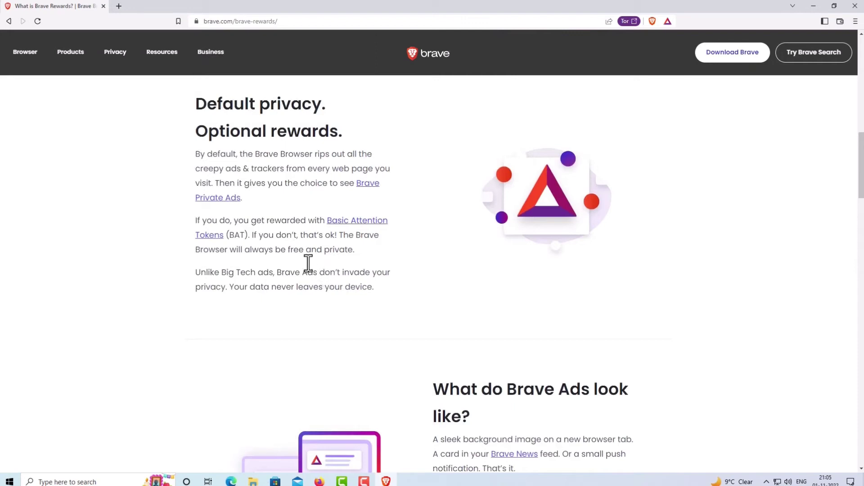
mouse_move(252, 235)
mouse_down()
mouse_move(342, 235)
mouse_move(379, 251)
mouse_up()
click(322, 248)
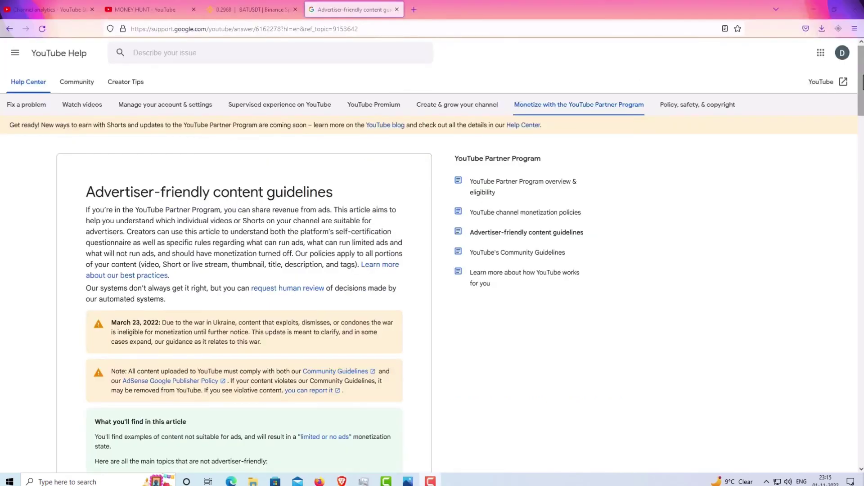
drag(863, 81, 863, 165)
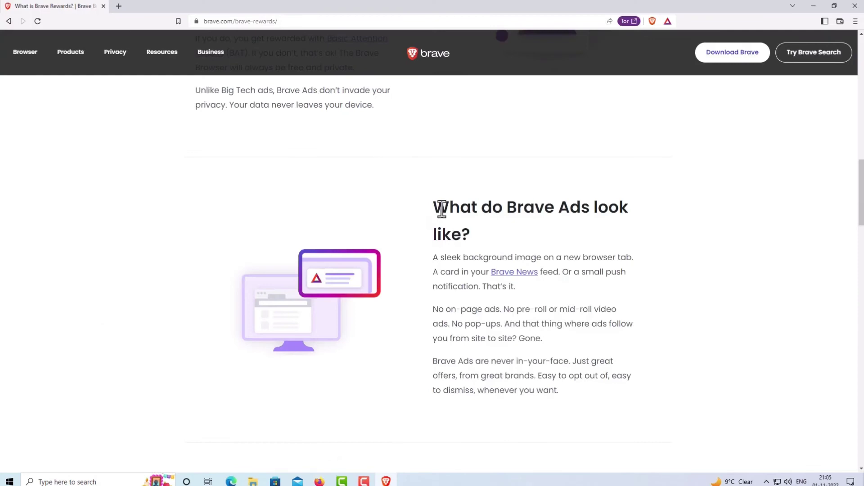
mouse_move(433, 206)
mouse_down()
mouse_move(488, 221)
mouse_move(489, 236)
mouse_up()
- Highlight the paragraph describing what Brave Ads look like and the What can you do with BAT? heading
click(420, 271)
mouse_move(433, 258)
mouse_down()
mouse_move(635, 264)
mouse_move(632, 280)
mouse_up()
scroll(632, 280, down, 5)
drag(193, 223, 436, 230)
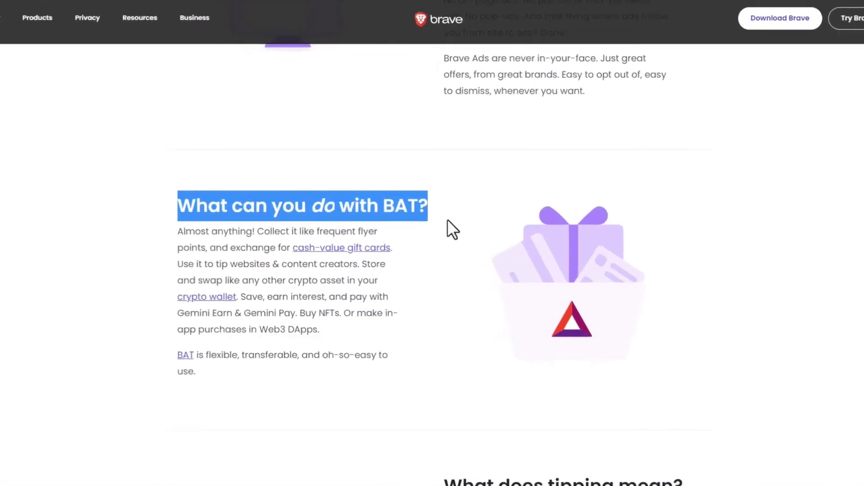
- Highlight the paragraph about what BAT can do, then return to the brave.com homepage with Alt+Left
mouse_move(24, 138)
mouse_down()
mouse_move(349, 145)
mouse_move(449, 220)
mouse_move(454, 413)
mouse_up()
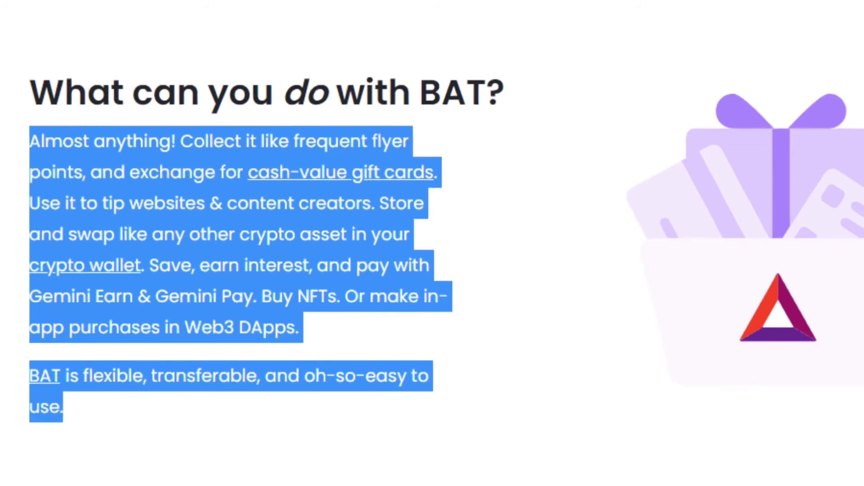
click(378, 422)
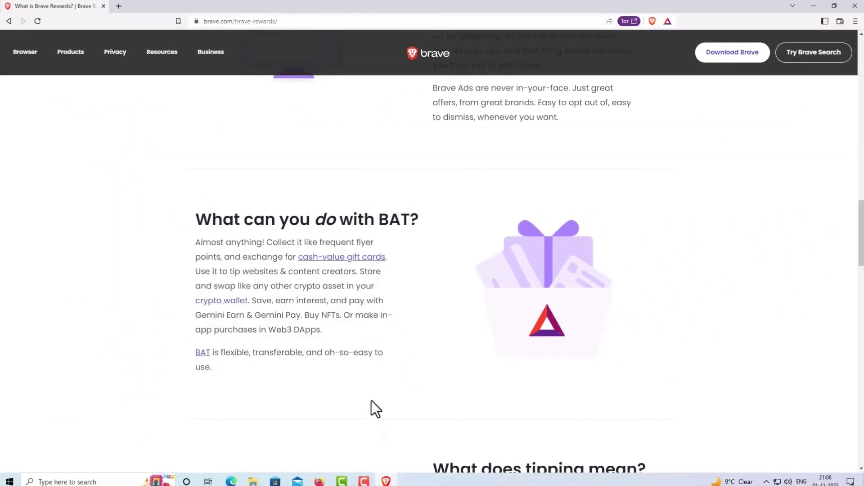
key(alt+Left)
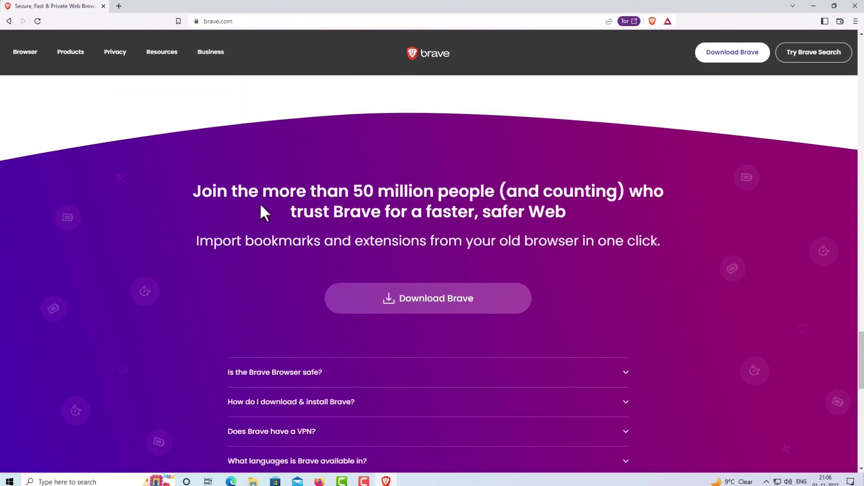
- Highlight the 50 million people heading, then start the Brave browser download
drag(192, 191, 668, 215)
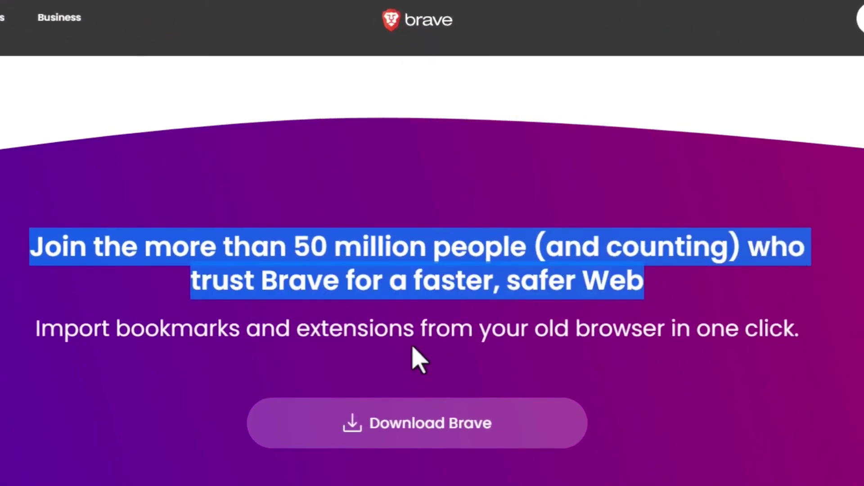
click(189, 402)
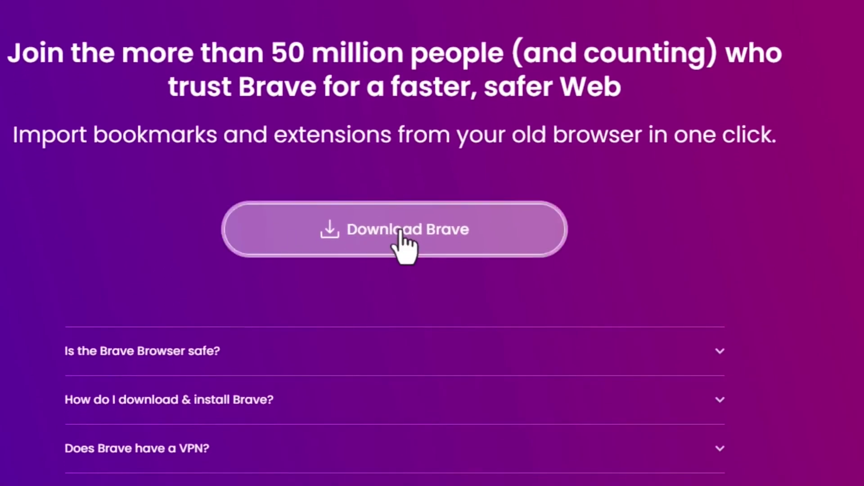
click(399, 234)
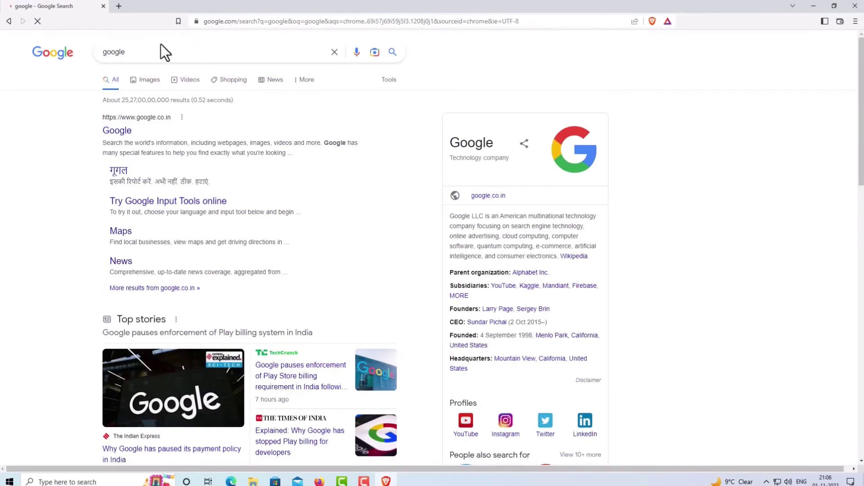
- Open the google.co.in result and start a new search on the Google homepage
click(135, 52)
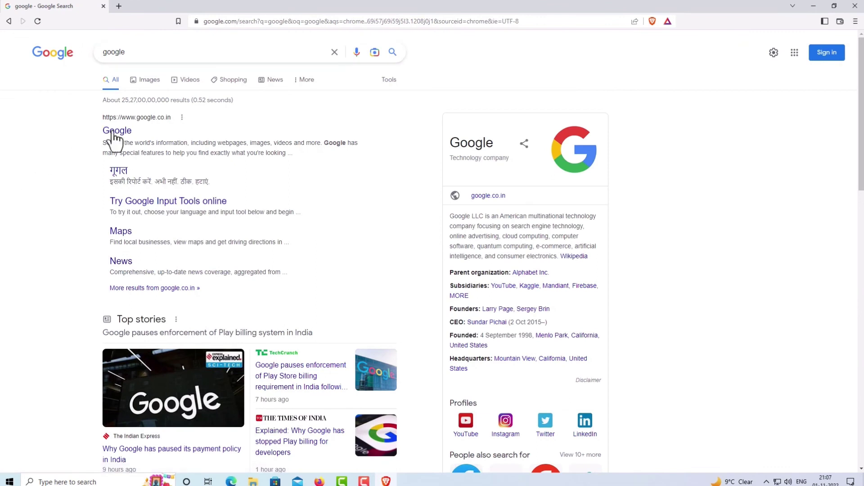
click(128, 135)
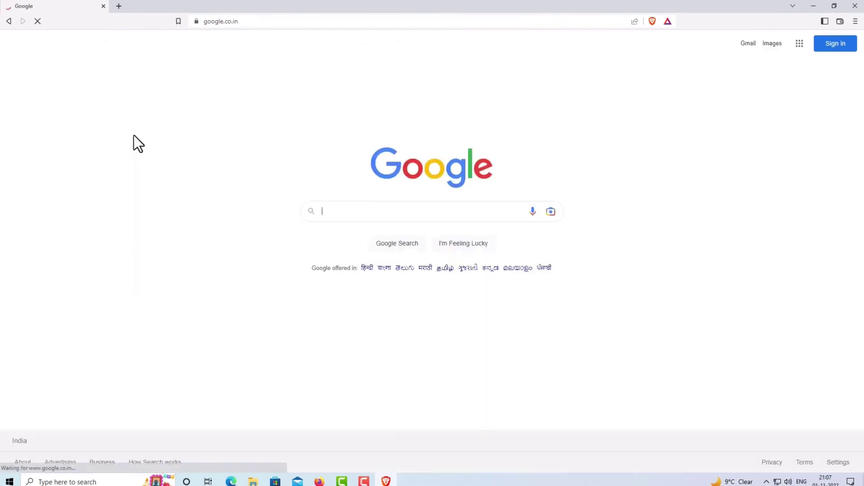
click(340, 210)
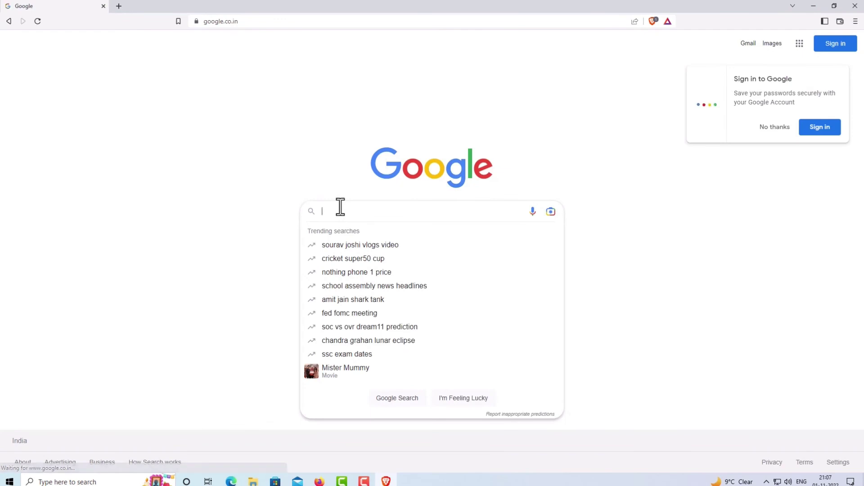
text(weki)
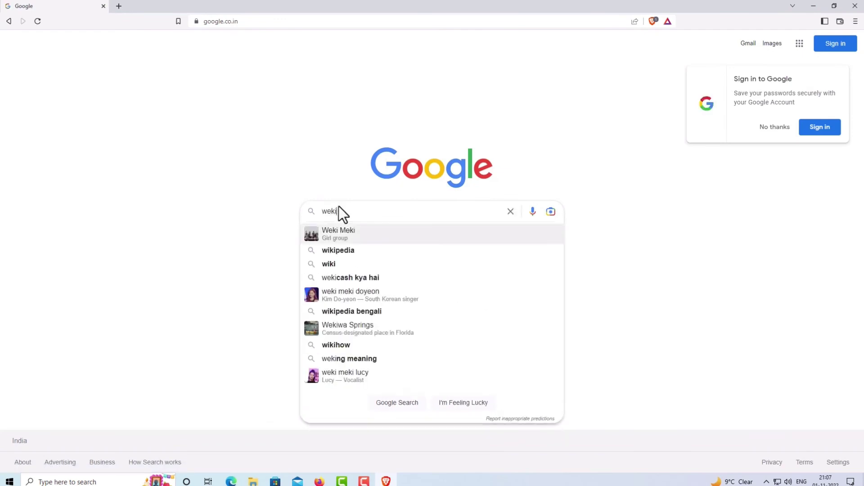
- Pick 'wikipedia' from the suggestions and open the Wikipedia result
click(352, 254)
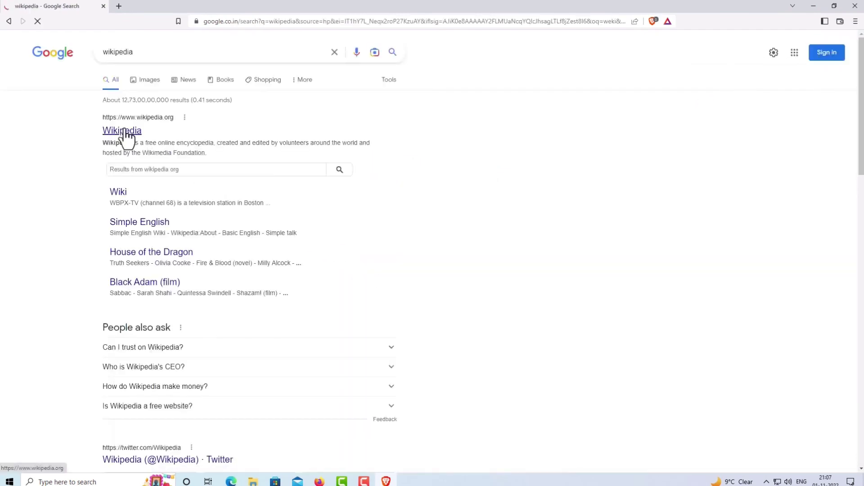
click(124, 128)
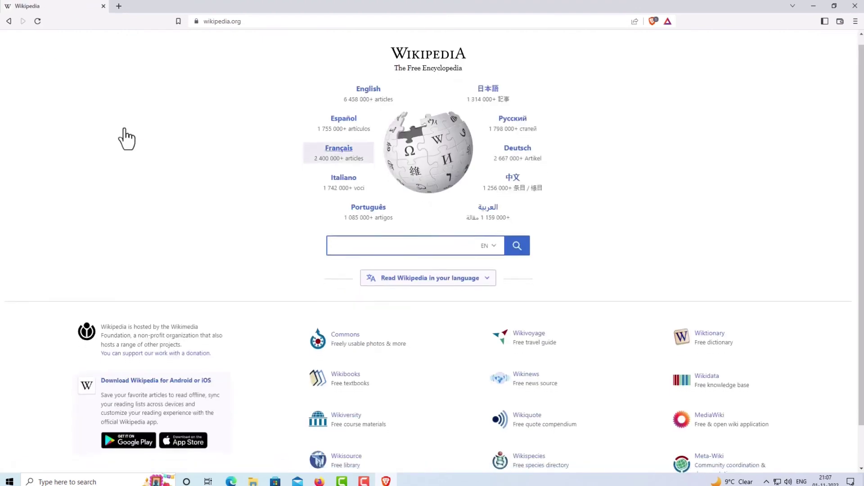
- Go back to the search results and open the Google Trends result
click(9, 23)
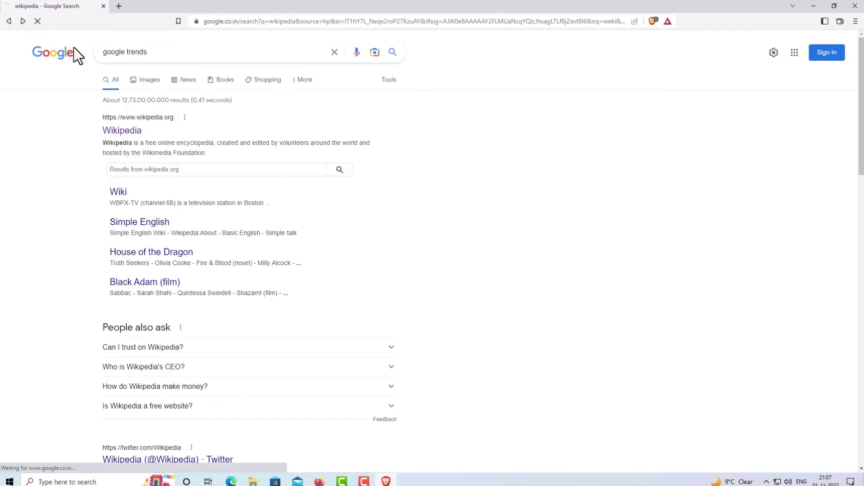
click(118, 133)
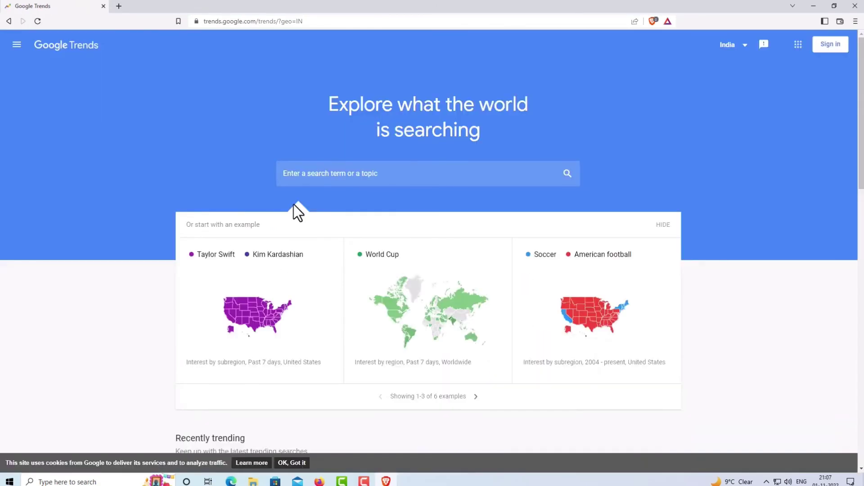
scroll(247, 182, down, 1)
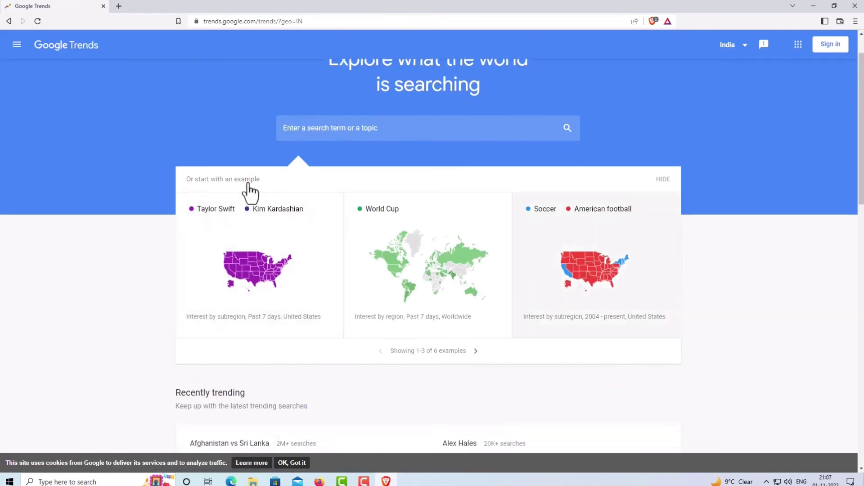